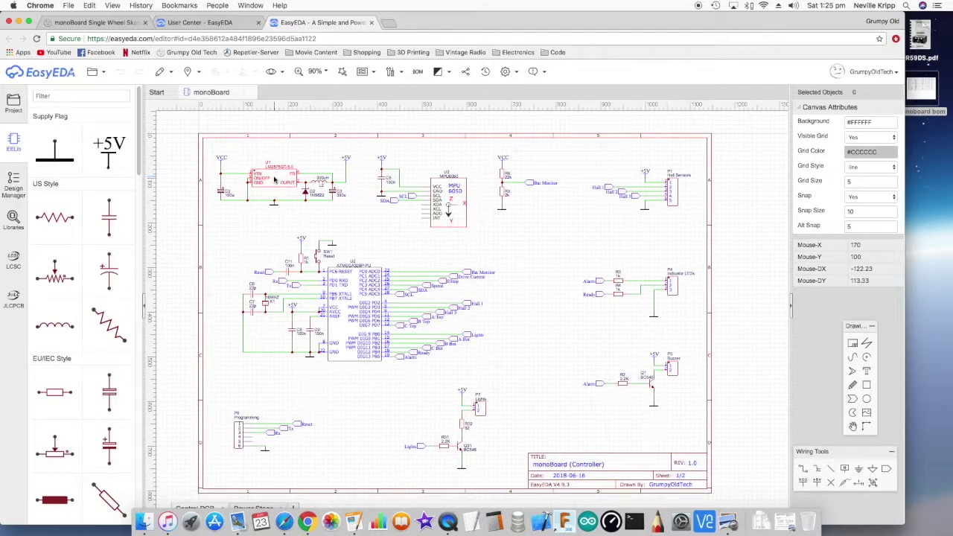
# Step: Highlight '5V' in the LM2575 datasheet Features and the Fixed Regulator application caption, then close it
pyautogui.click(789, 524)
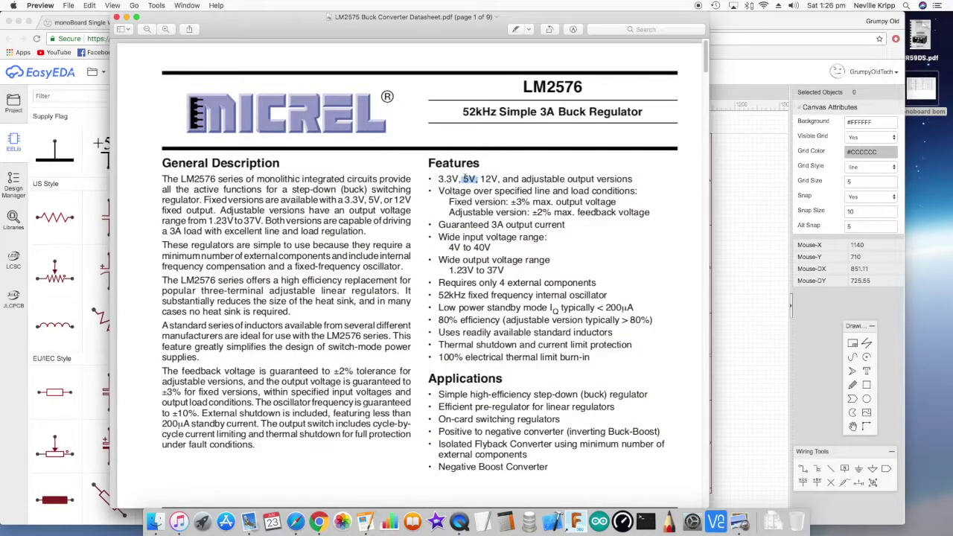
pyautogui.moveTo(462, 178); pyautogui.dragTo(476, 179)
pyautogui.scroll(-3, 471, 192)
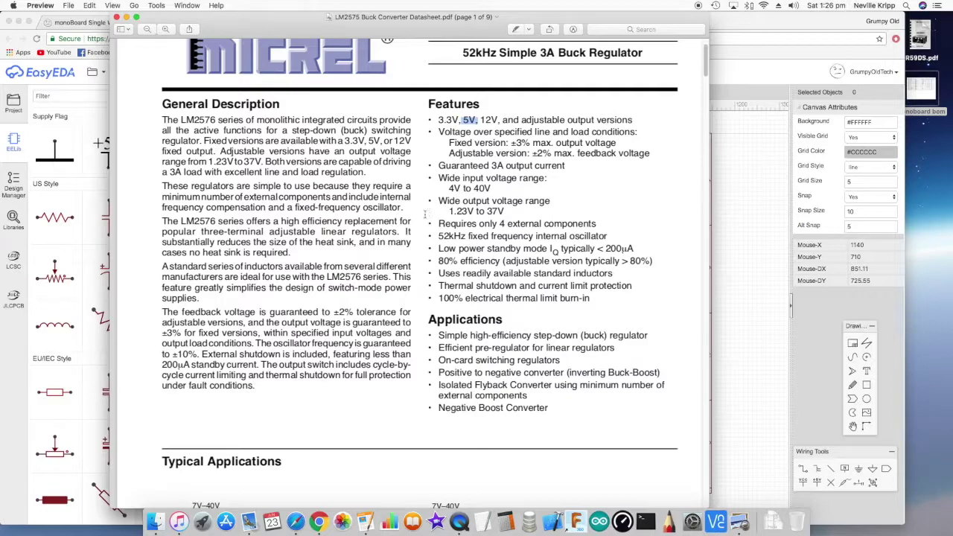
pyautogui.scroll(-1, 425, 215)
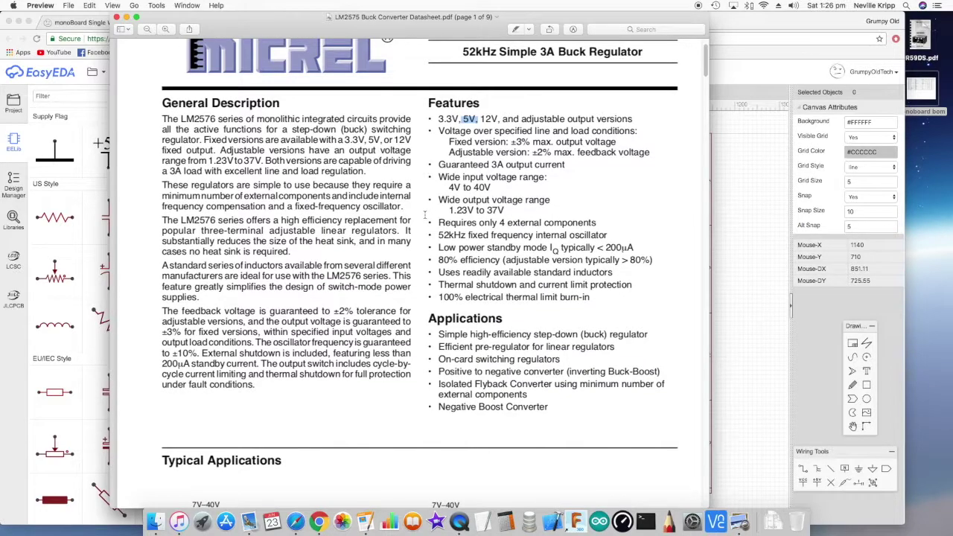
pyautogui.scroll(-5, 425, 215)
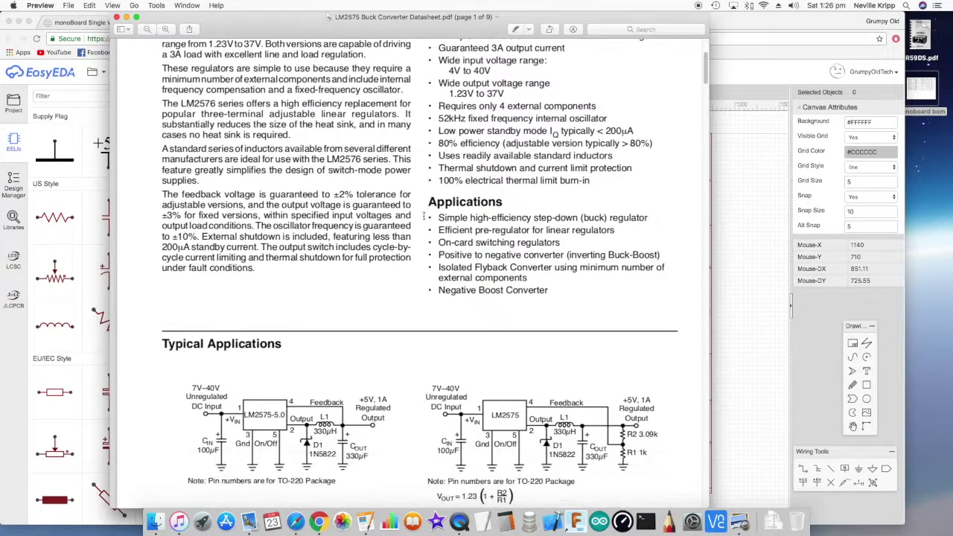
pyautogui.scroll(-4, 423, 216)
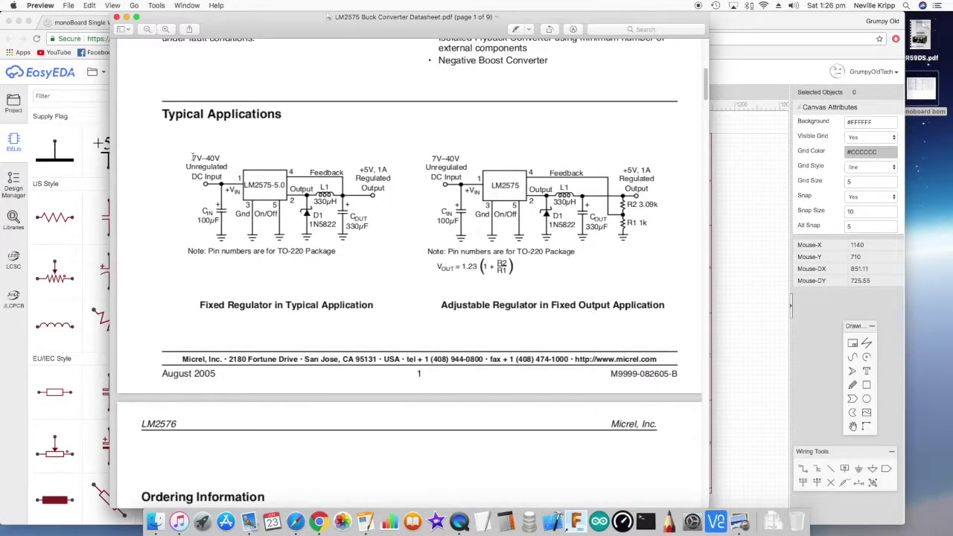
pyautogui.moveTo(199, 305); pyautogui.dragTo(370, 306)
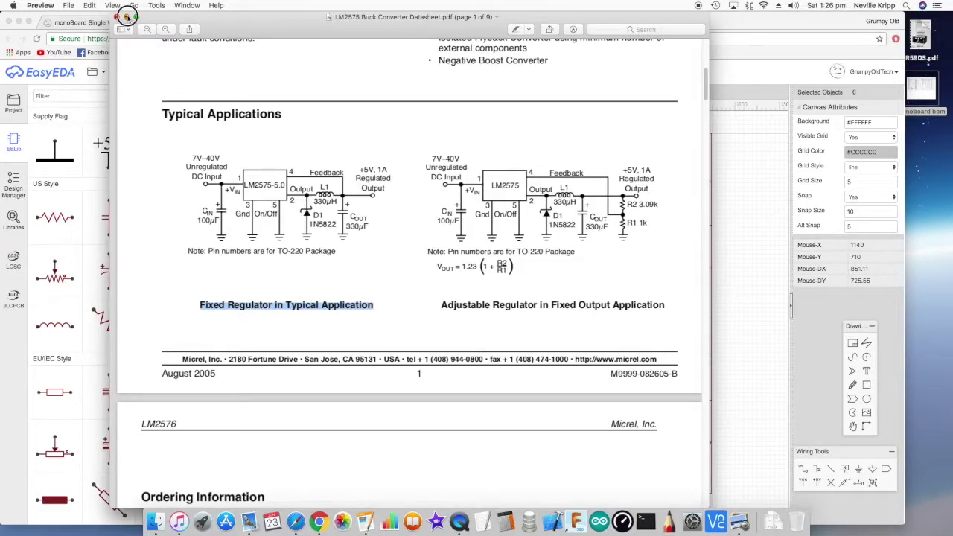
pyautogui.click(127, 16)
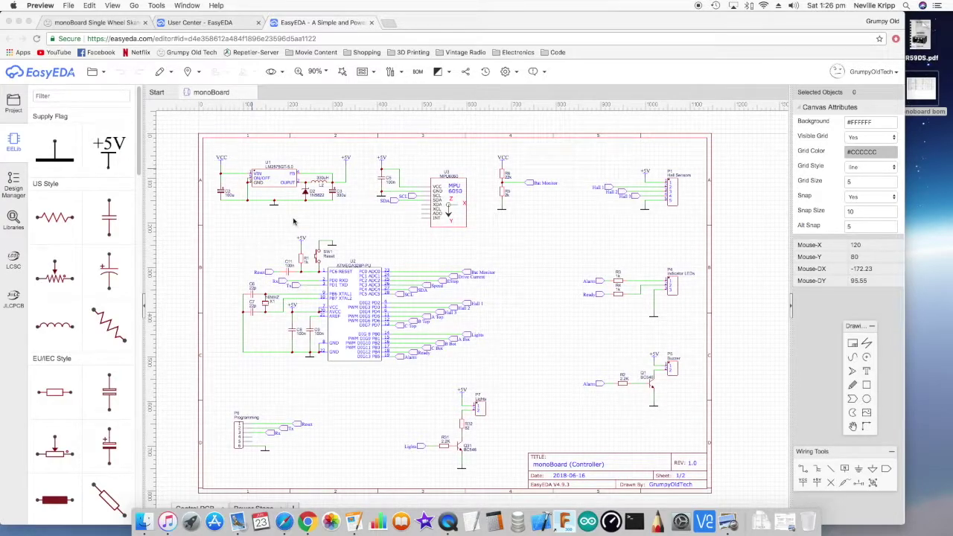